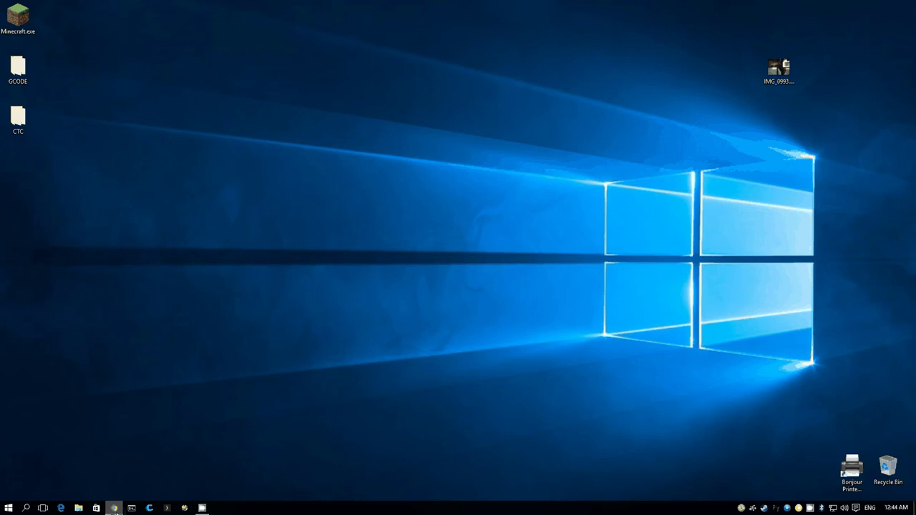
Look through the open YouTube tutorials on OpenSCAD and Onshape and the photo IMG_0993.JPG, and close the browser.
left_click(114, 508)
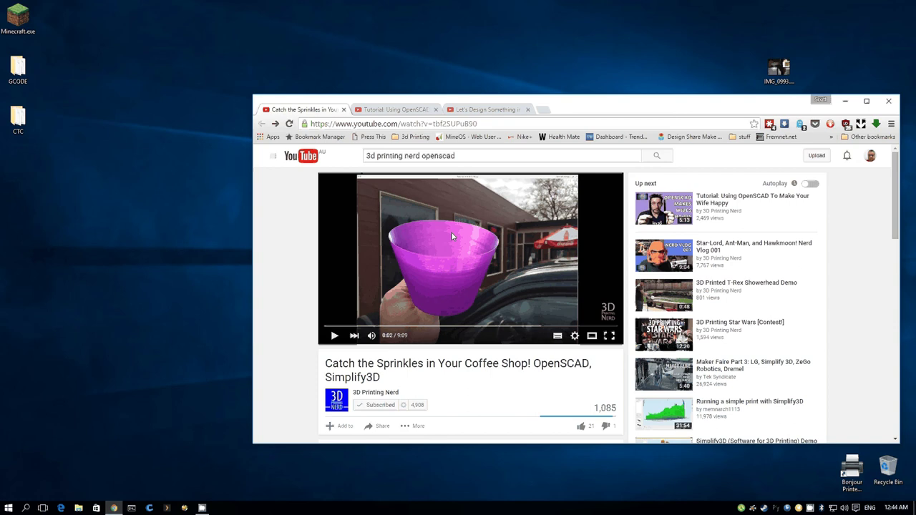
key("ctrl+Tab")
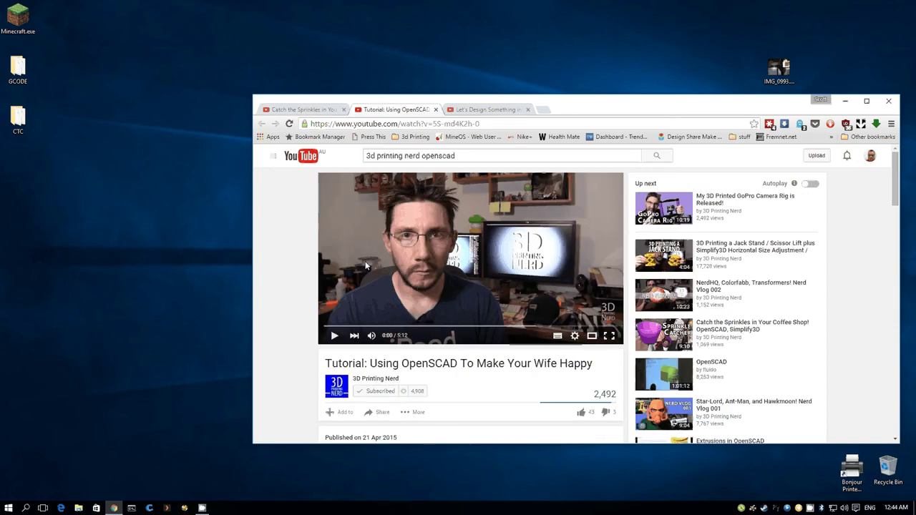
left_click(889, 106)
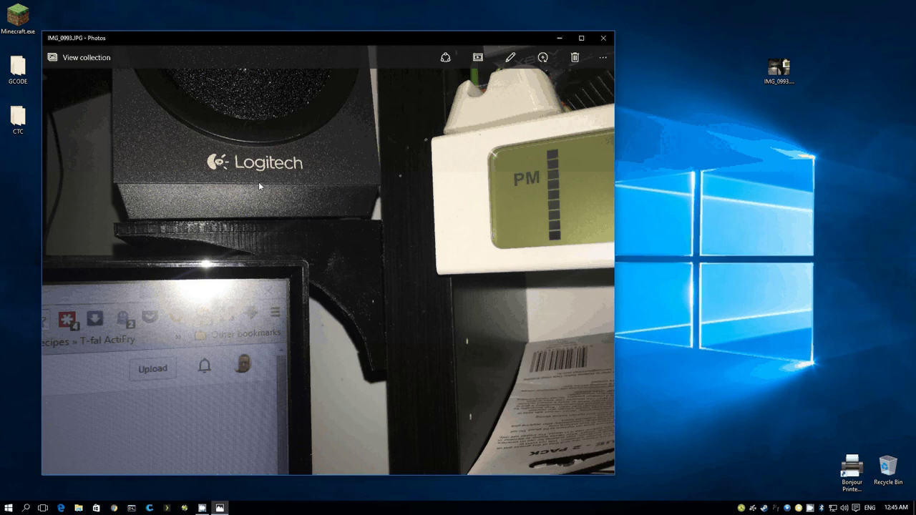
key("alt+F4")
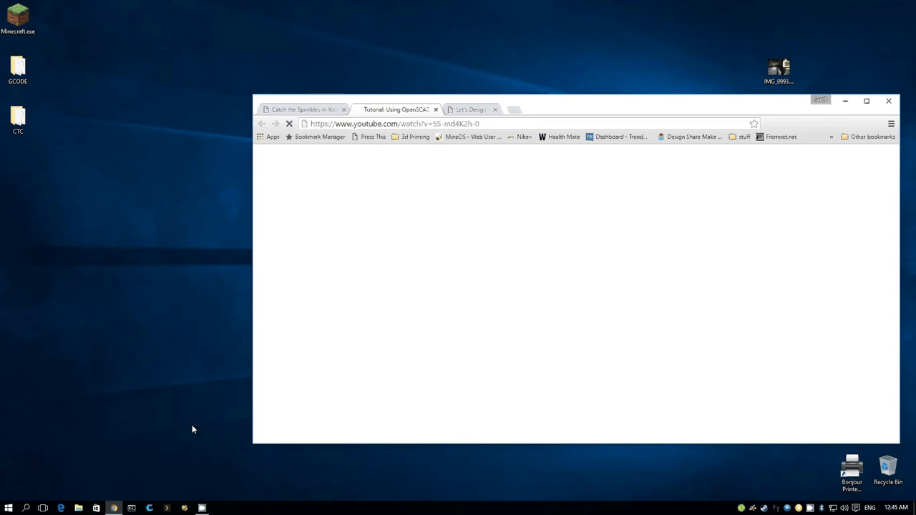
left_click(483, 110)
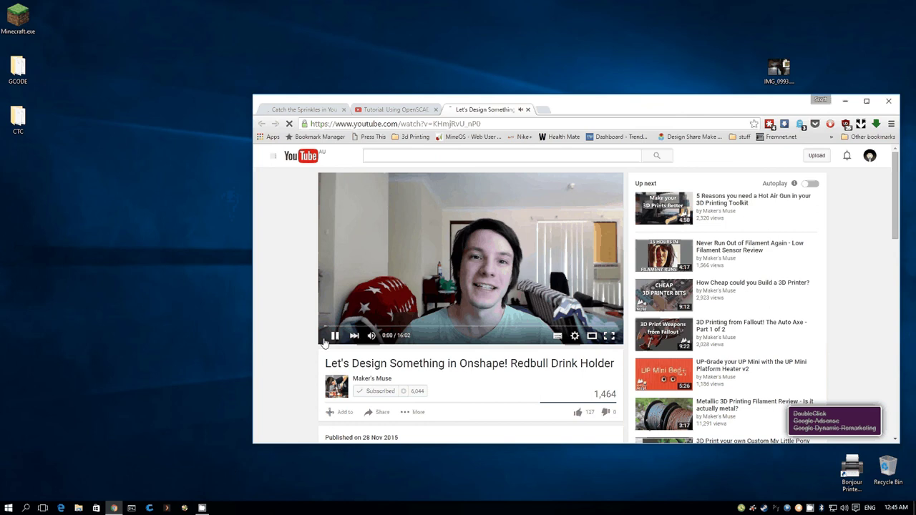
left_click(334, 335)
left_click_drag(643, 101, 517, 73)
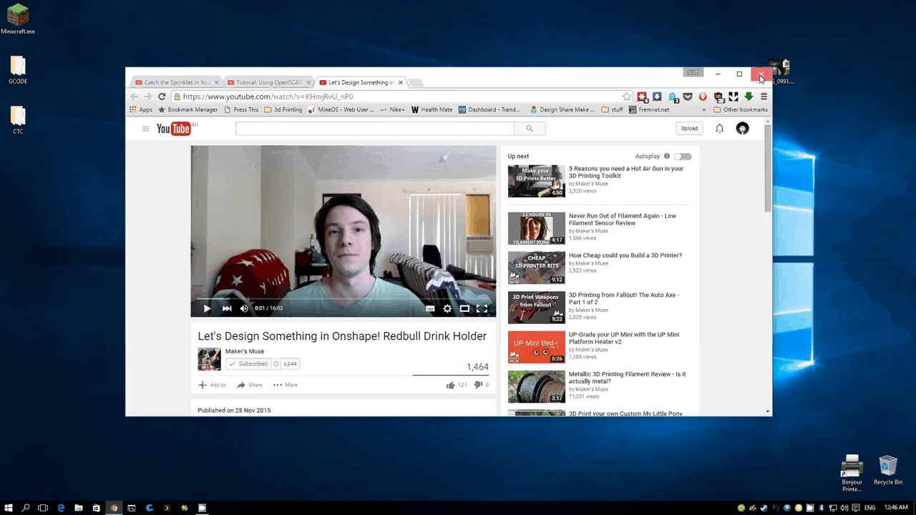
left_click(760, 77)
Switch to OpenSCAD and create a new empty design ready for code entry.
left_click(185, 509)
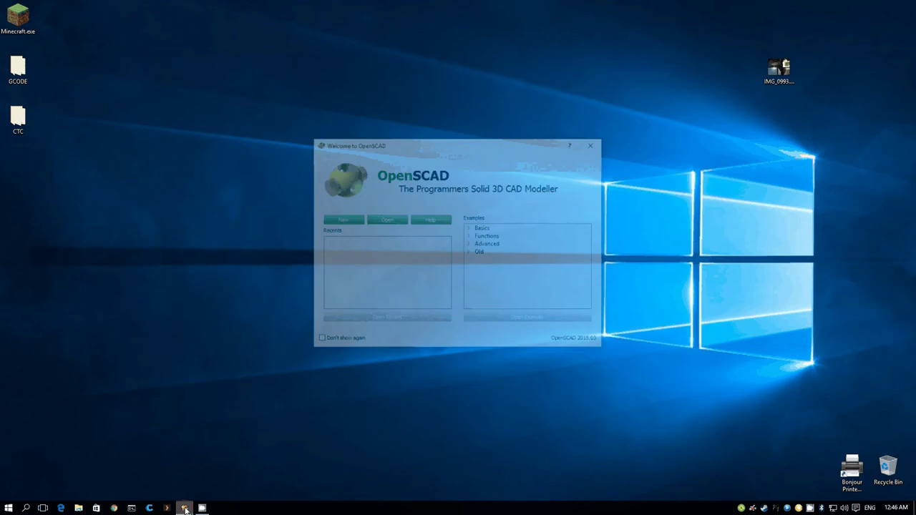
left_click(348, 219)
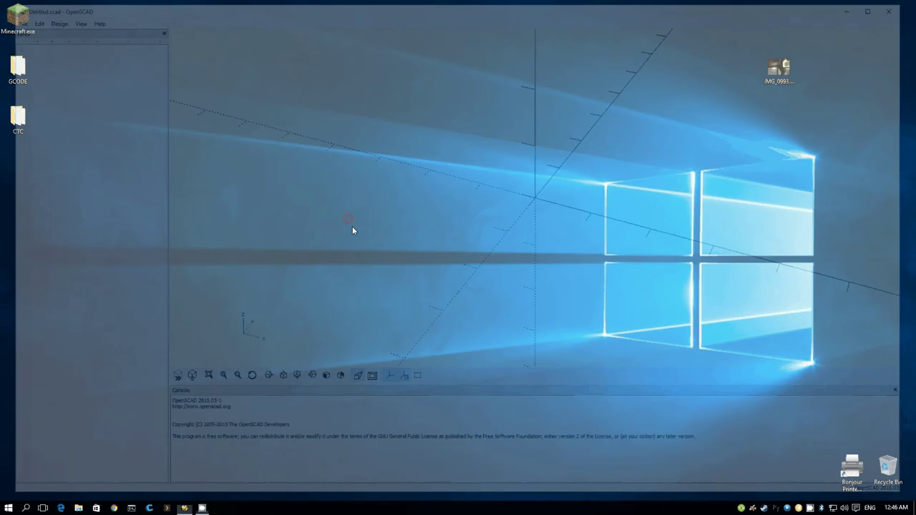
left_click(37, 60)
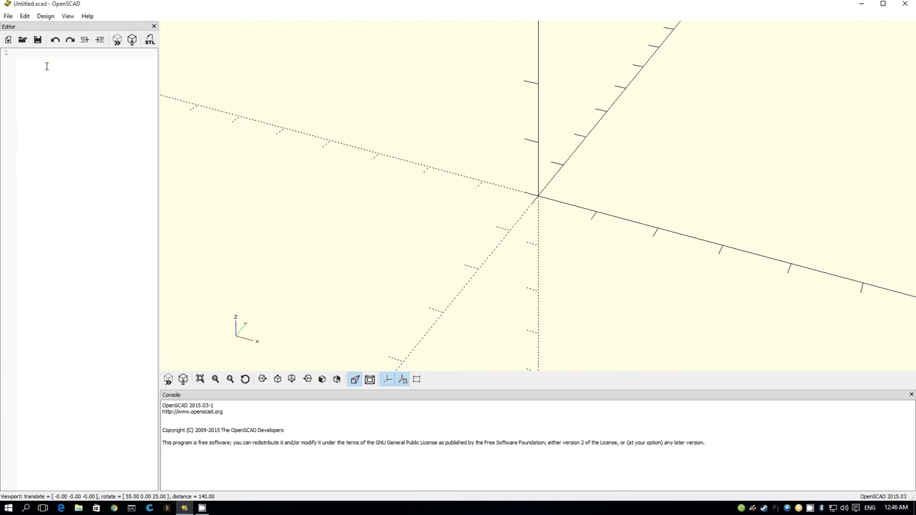
Write code for a cylinder with height 50 and radius 39.5, and preview it.
type("cylinder(h=50, r=39.5);")
key("Return")
key("BackSpace")
key("BackSpace")
type(");")
left_click(117, 41)
scroll(318, 139, "down", 4)
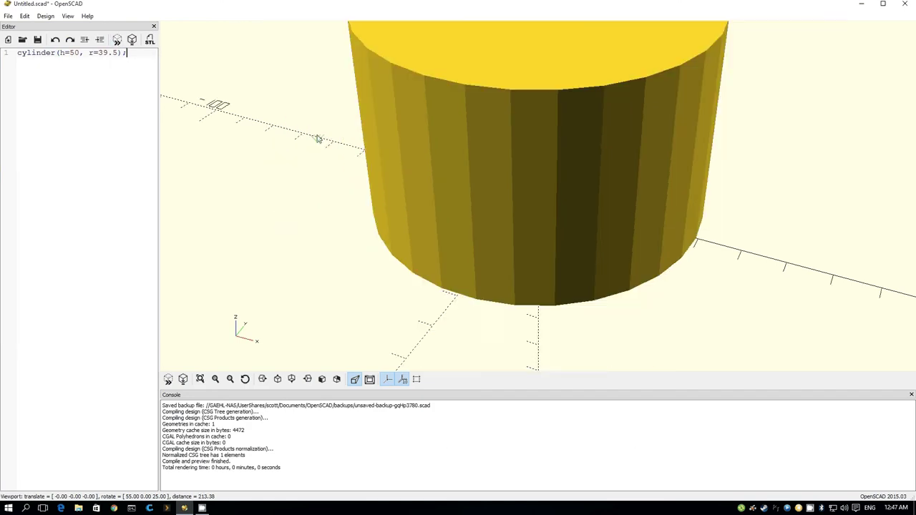
scroll(318, 139, "down", 4)
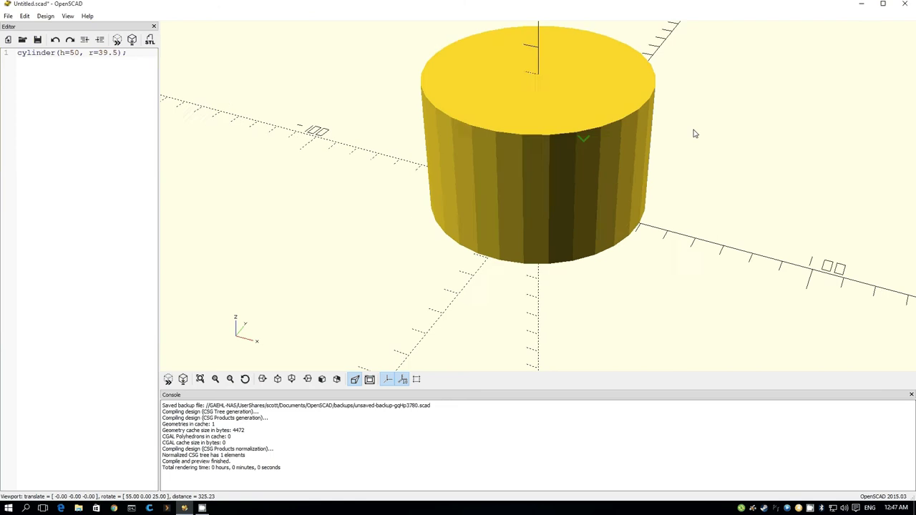
right_click_drag(693, 134, 673, 156)
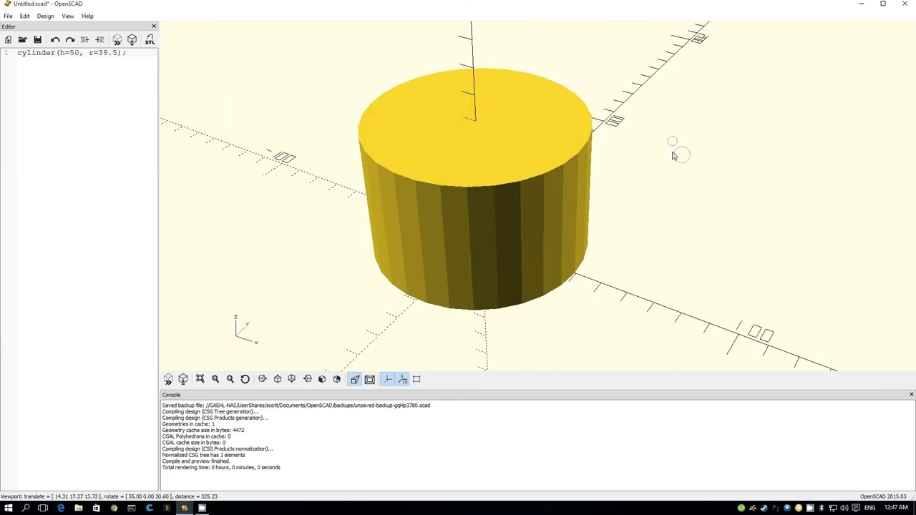
mouse_move(672, 156)
left_mouse_down()
mouse_move(675, 166)
mouse_move(679, 151)
left_mouse_up()
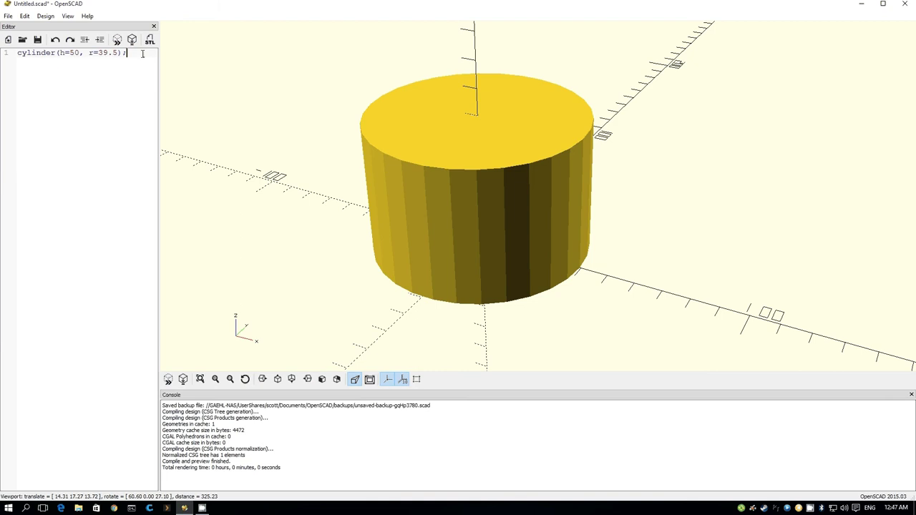
Duplicate the cylinder line below itself and set the copy's radius to 27, keeping height 50.
key("Return")
key("ctrl+a")
key("ctrl+c")
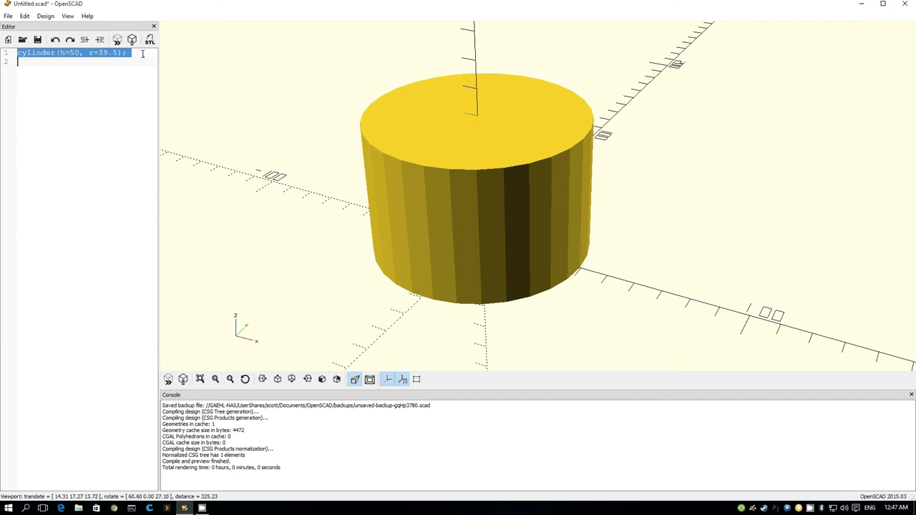
left_click(142, 54)
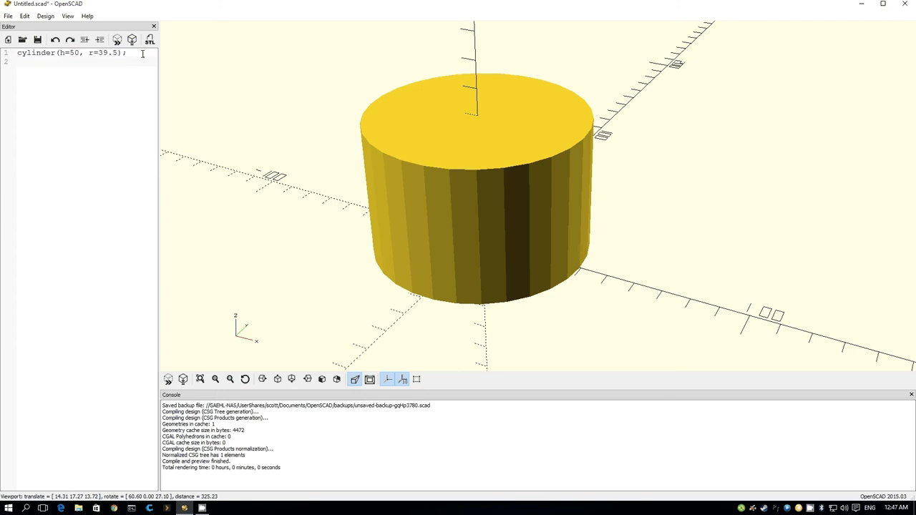
key("ctrl+v")
key("Right")
key("Right")
key("BackSpace")
key("BackSpace")
key("BackSpace")
type("27")
key("Left")
key("Left")
key("BackSpace")
Insert an opening difference(){ line above the two cylinders and indent the first cylinder beneath it.
left_click(17, 53)
type("d")
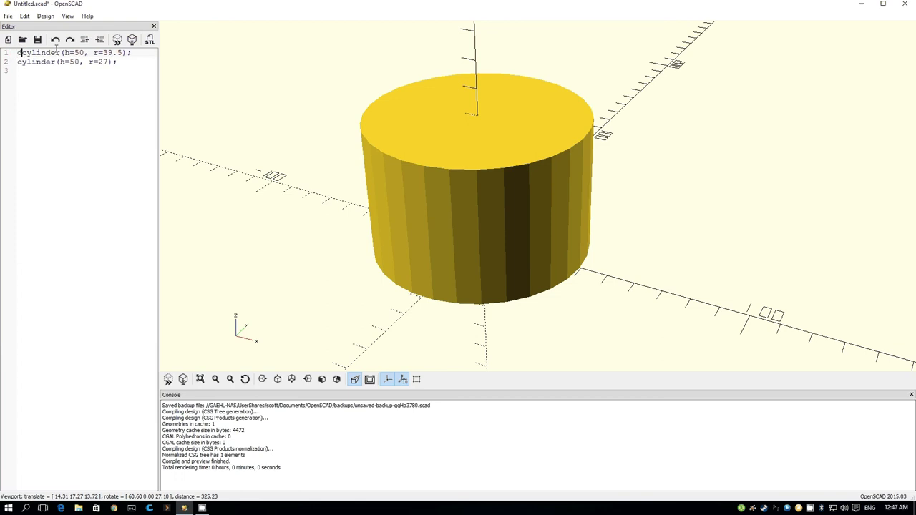
type("ifferen")
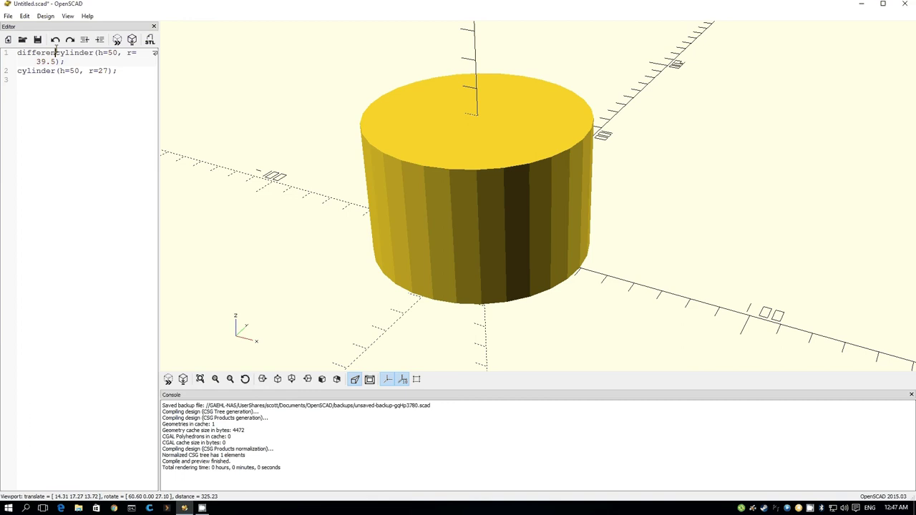
type("ce(){")
key("Return")
key("BackSpace")
key("BackSpace")
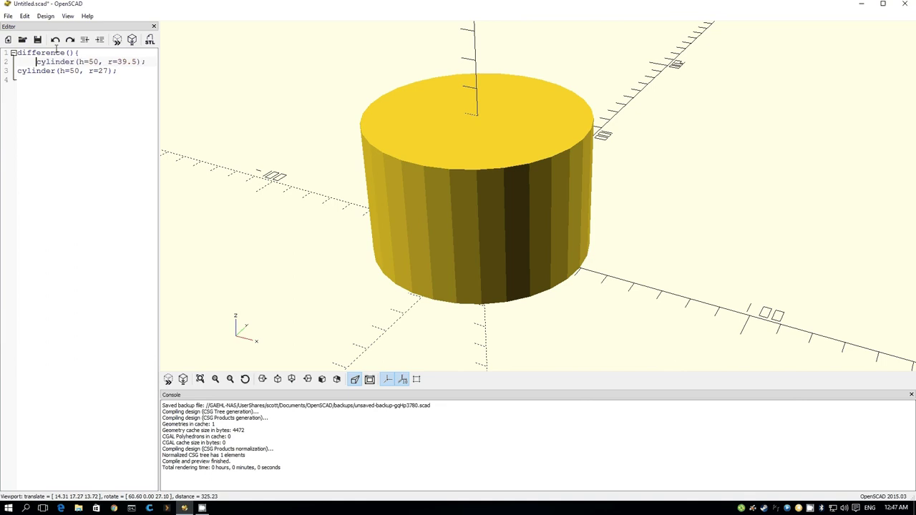
Indent the second cylinder, close the difference block with }; and preview the subtraction.
key("Down")
key("Home")
key("Tab")
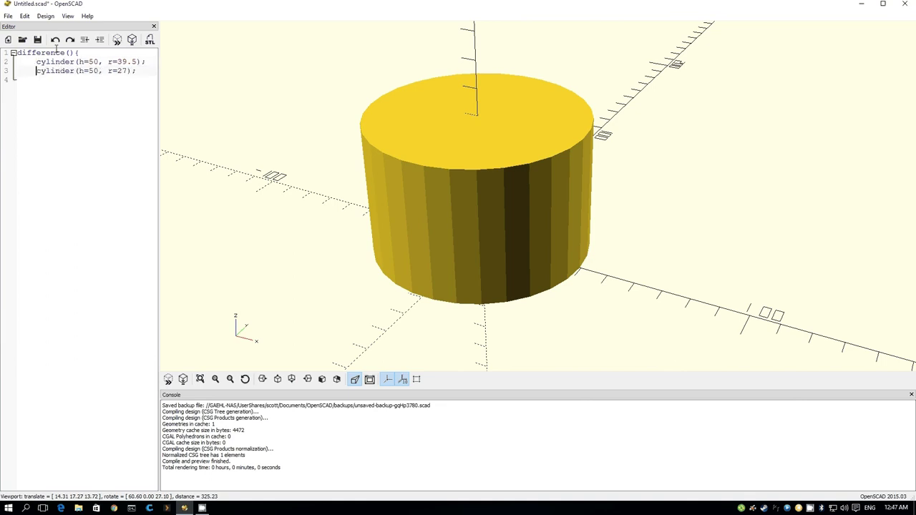
key("End")
key("Left")
key("Left")
key("End")
key("Return")
key("Home")
type("};")
left_click(117, 39)
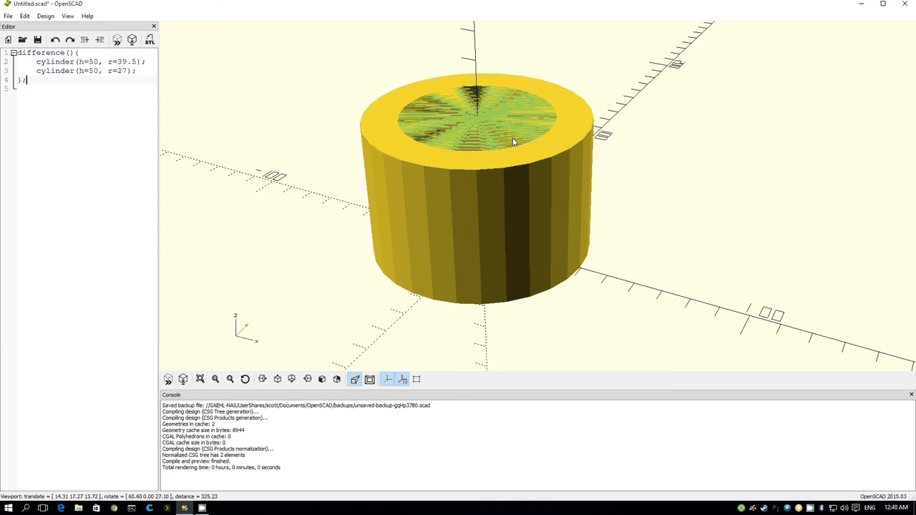
left_click_drag(494, 231, 544, 51)
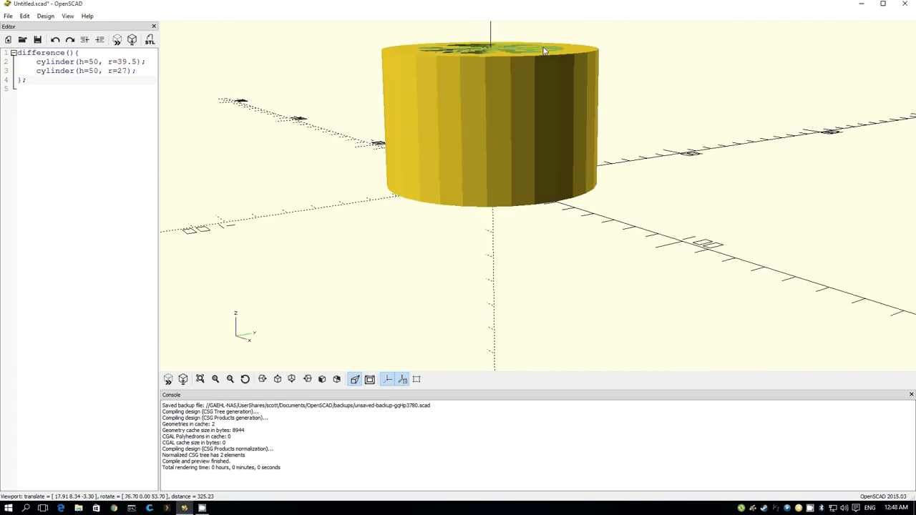
Put translate([0,0,-3]) before the radius 27 cylinder, preview the model and inspect the bore from its open end.
left_click(37, 71)
type("tra")
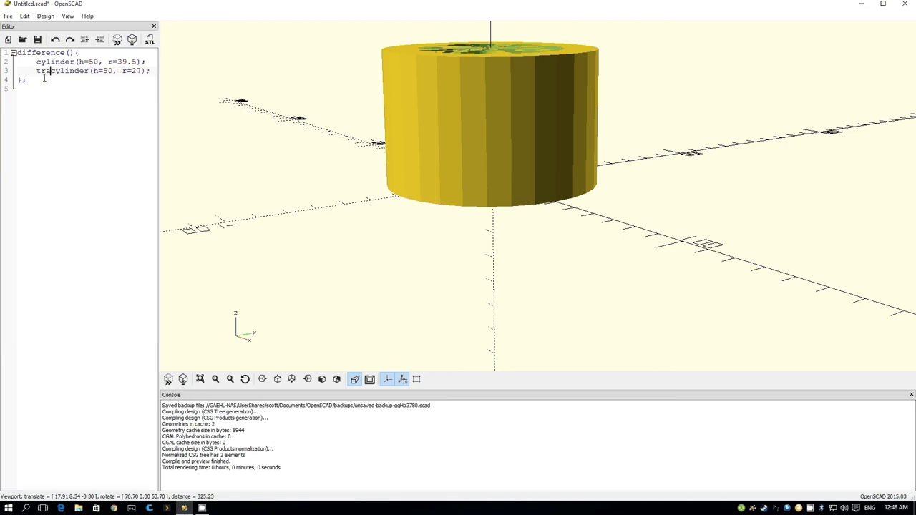
type("nslat")
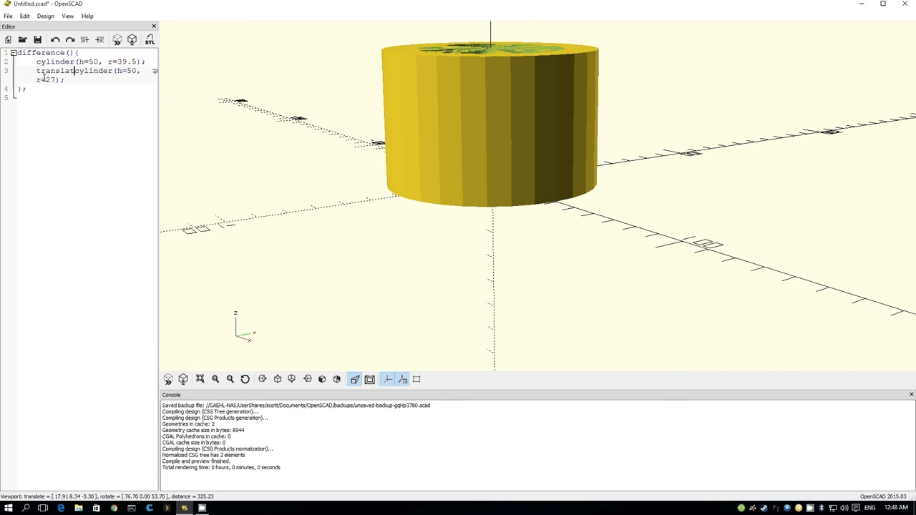
type("e(")
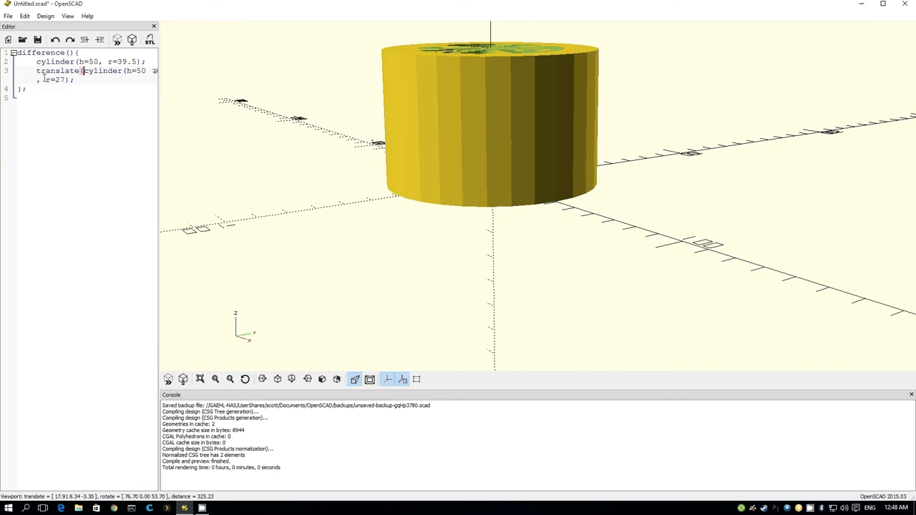
type("[0")
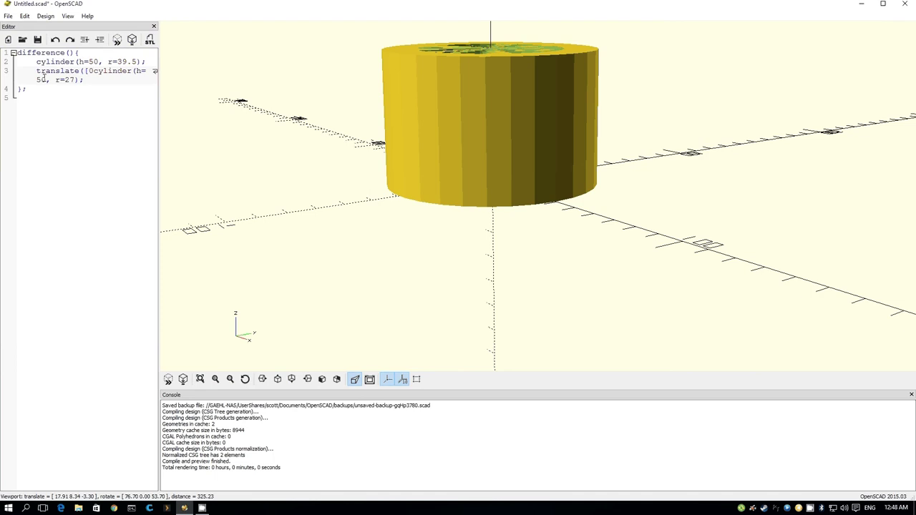
type(",0,-")
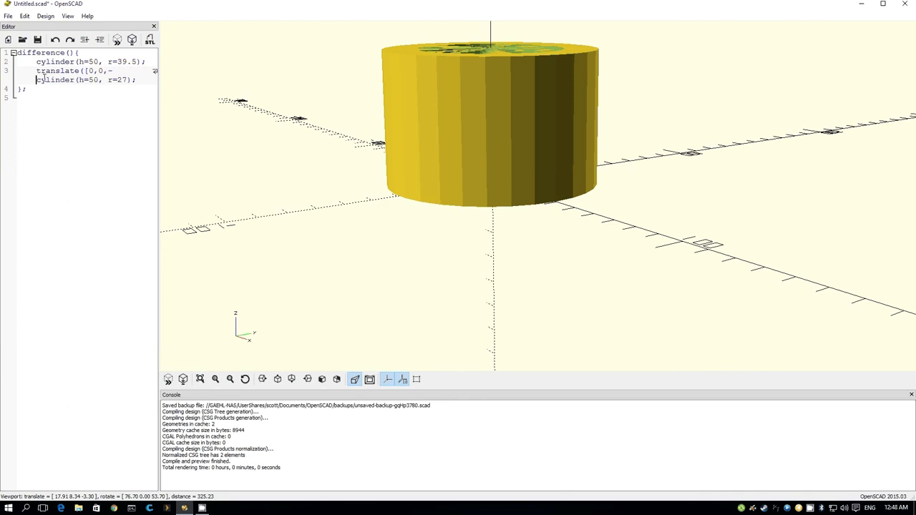
type("3")
key("BackSpace")
type("])")
left_click(117, 39)
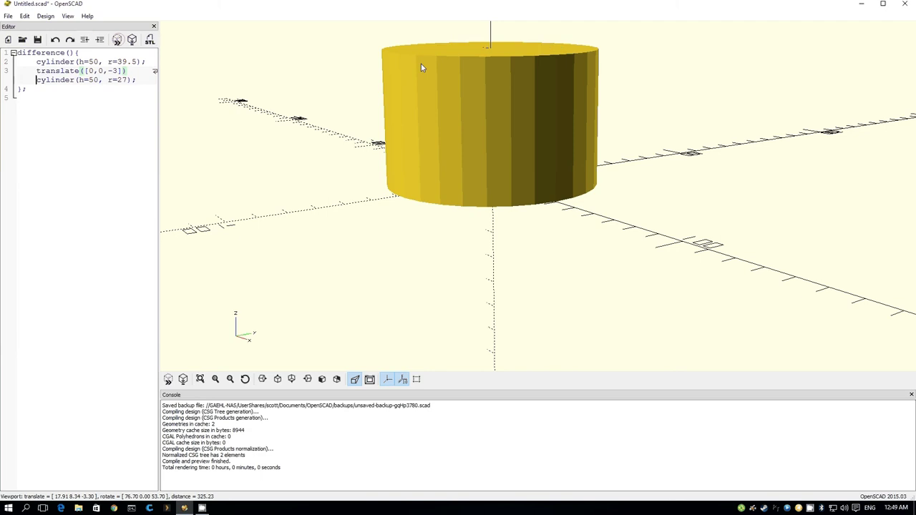
mouse_move(421, 65)
left_mouse_down()
mouse_move(503, 93)
mouse_move(484, 51)
mouse_move(484, 96)
mouse_move(541, 156)
left_mouse_up()
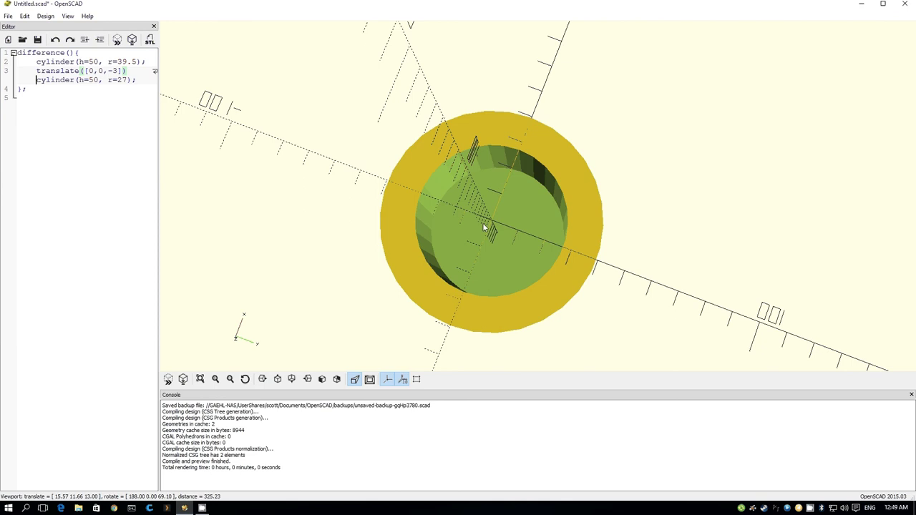
right_click_drag(484, 227, 507, 226)
left_click_drag(506, 227, 566, 148)
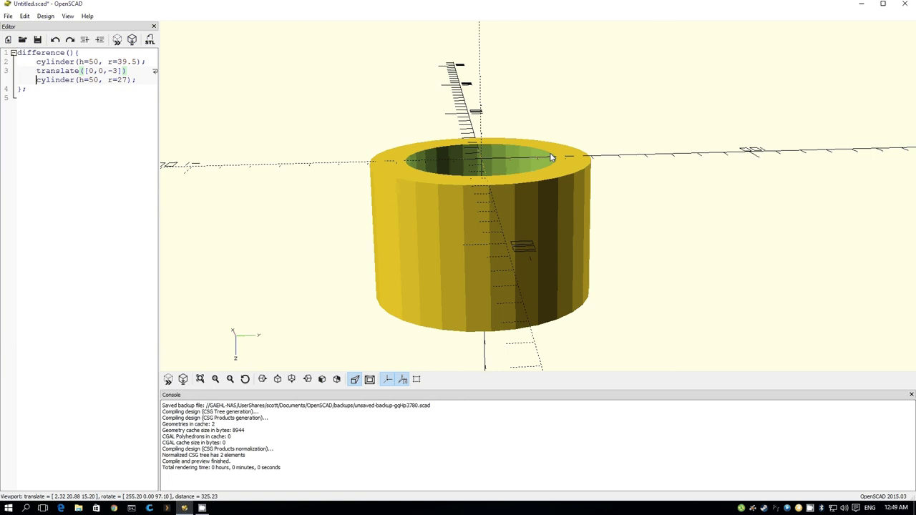
Wrap the existing difference block in an outer difference(){ block closed with };.
key("Up")
key("Up")
key("Up")
key("Home")
key("shift+Down")
key("ctrl+c")
key("Left")
key("ctrl+v")
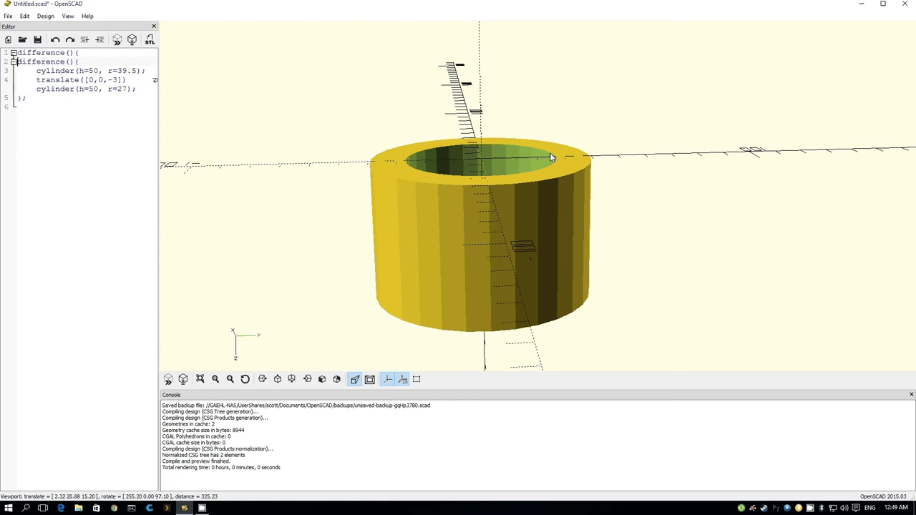
key("Down")
key("Down")
key("Down")
key("Down")
type("};")
Add cylinder(h=20,r1=39.5,r2=1); as the subtracted cone in the outer difference block and preview it.
key("Up")
key("End")
key("Return")
type("cylinder(h=20,")
type("r1")
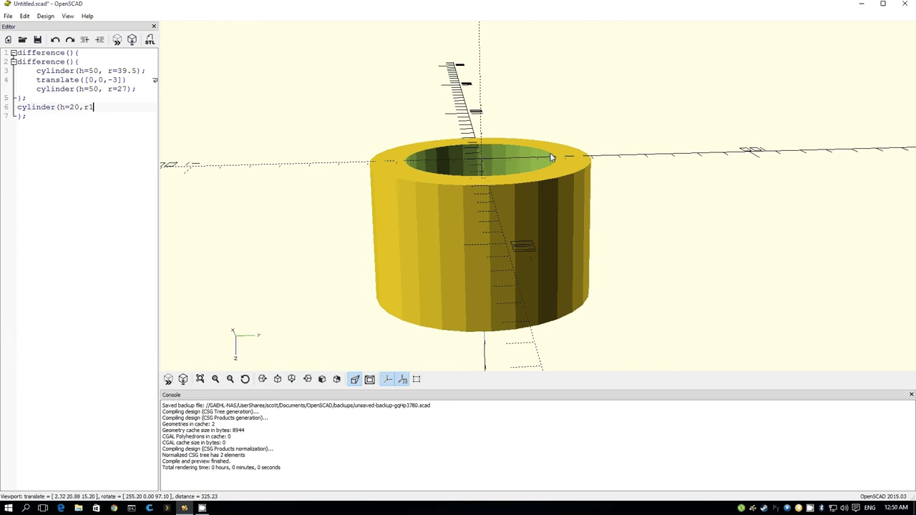
type("=39.5,r2=1);")
left_click(120, 40)
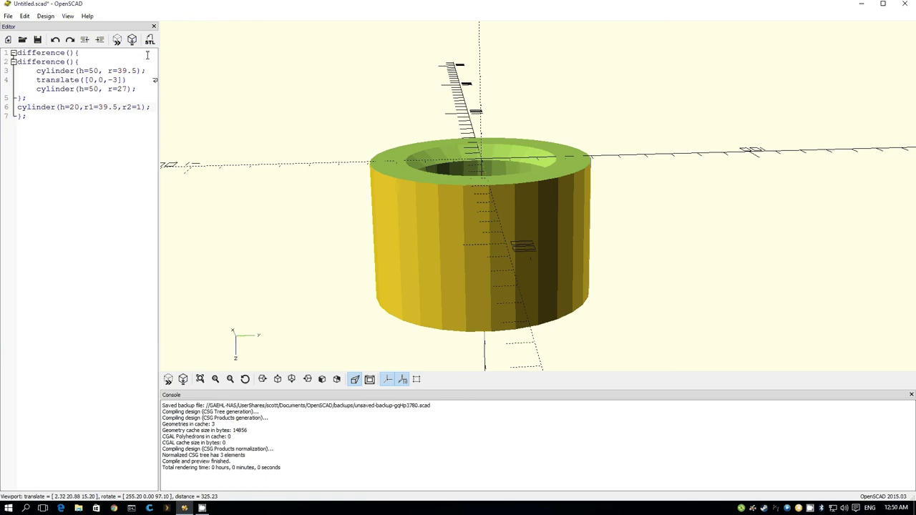
Insert translate([0,0,-.1]) above the cone line and preview the funnel-shaped opening.
left_click(31, 100)
key("Return")
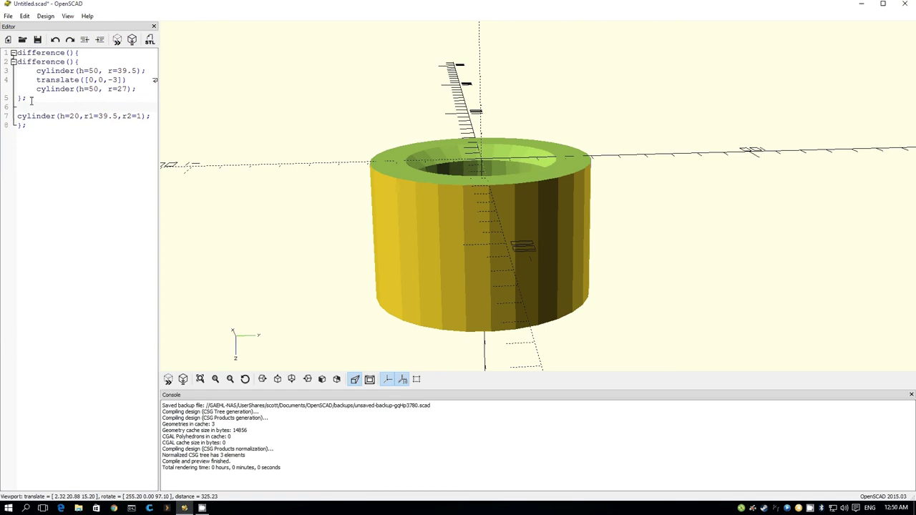
type("translate([0,0,-.1])")
left_click(116, 40)
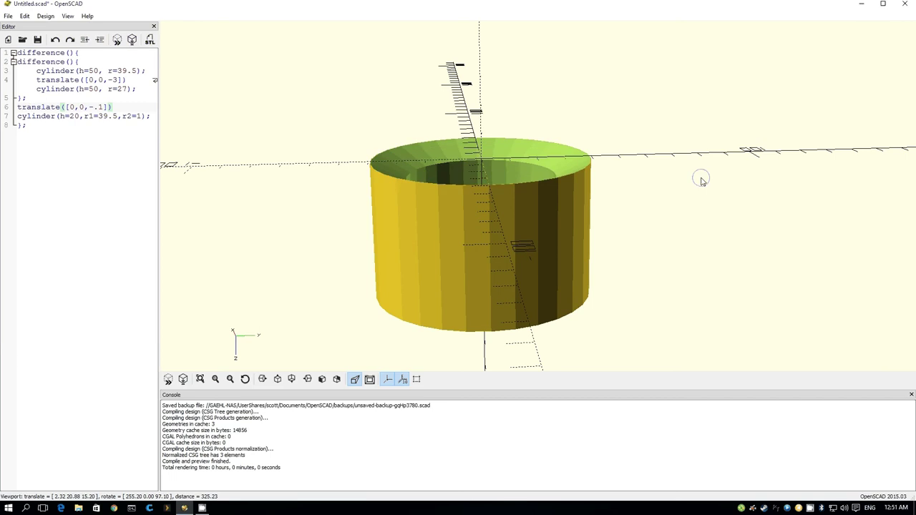
left_click_drag(701, 181, 404, 262)
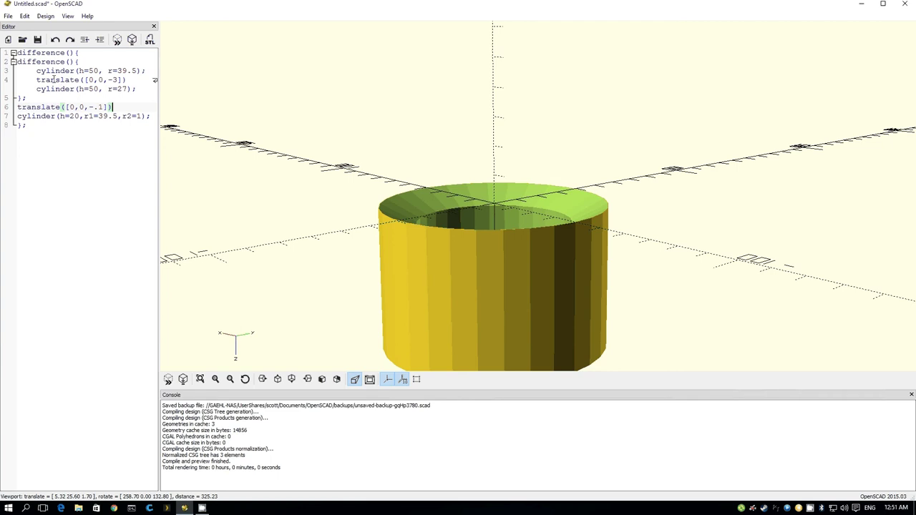
Add $fn =100, as the first parameter of the radius 39.5 cylinder and select that text for reuse.
left_click(114, 67)
type("$fn =100,")
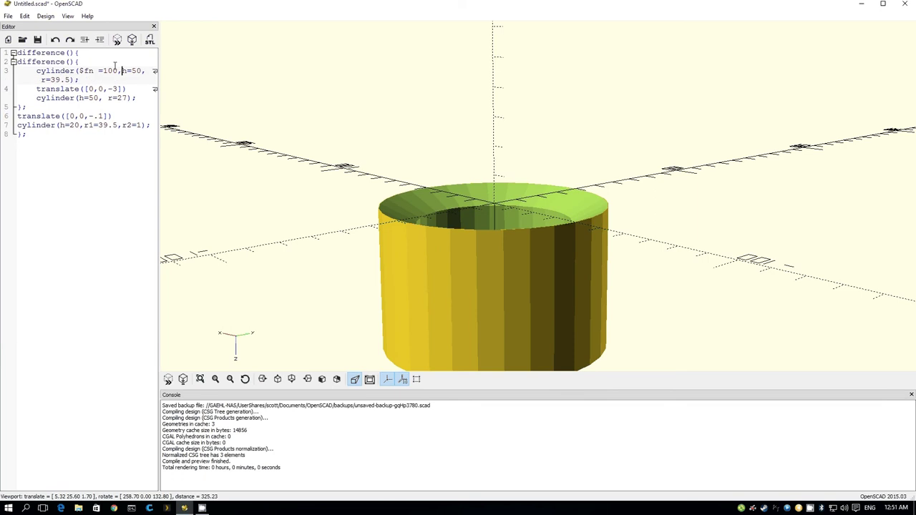
key("shift+ctrl+Left")
key("shift+ctrl+Left")
key("shift+ctrl+Left")
key("shift+ctrl+Left")
key("shift+Left")
Copy the $fn =100 parameter into the radius 27 cylinder and the cone's cylinder call.
left_click(79, 98)
left_click(100, 98)
left_click(77, 98)
key("ctrl+v")
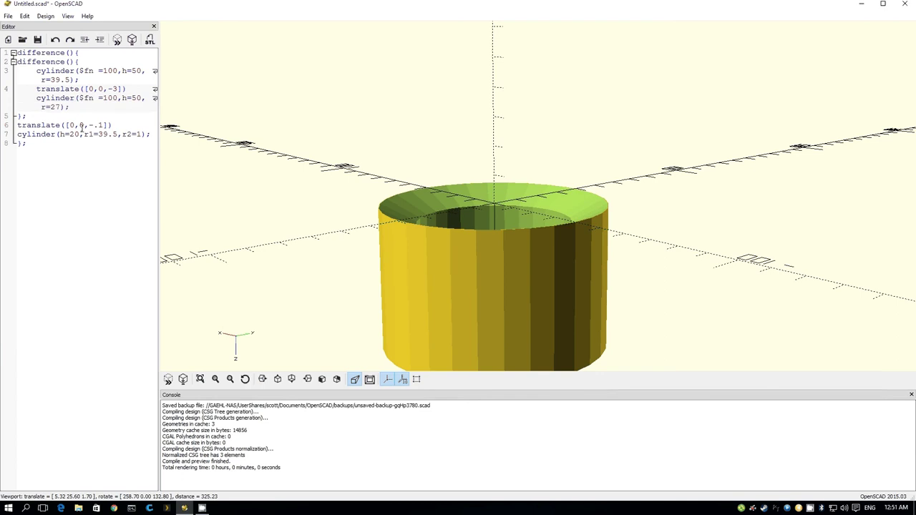
left_click(59, 134)
key("ctrl+v")
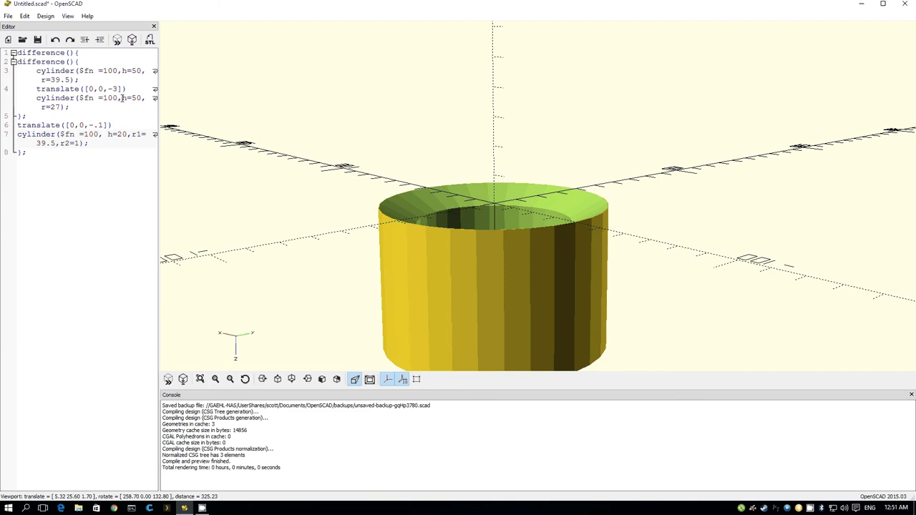
Insert a space before h=50 in both straight cylinder lines and preview the smoothed model.
left_click(122, 98)
left_click(120, 71)
key("F5")
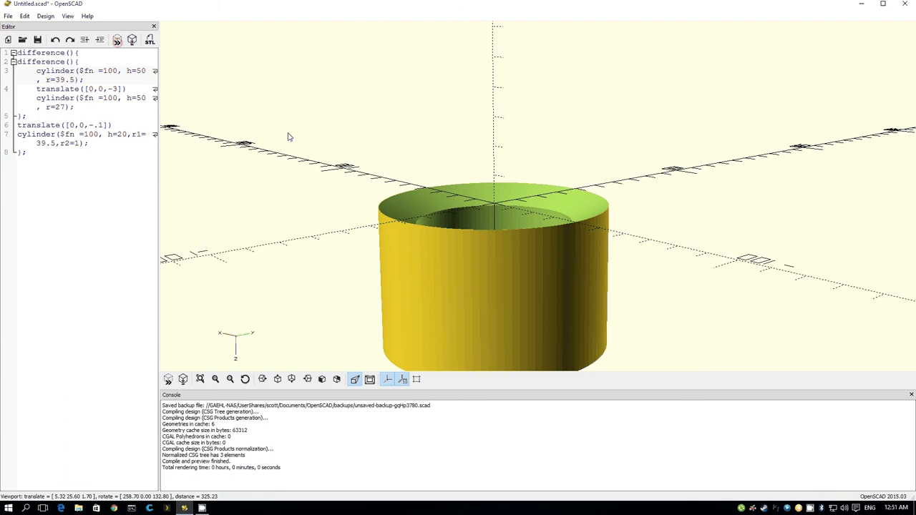
Run a full render of the smoothed model with the conical opening in view.
right_click_drag(288, 137, 325, 176)
left_click_drag(325, 176, 315, 176)
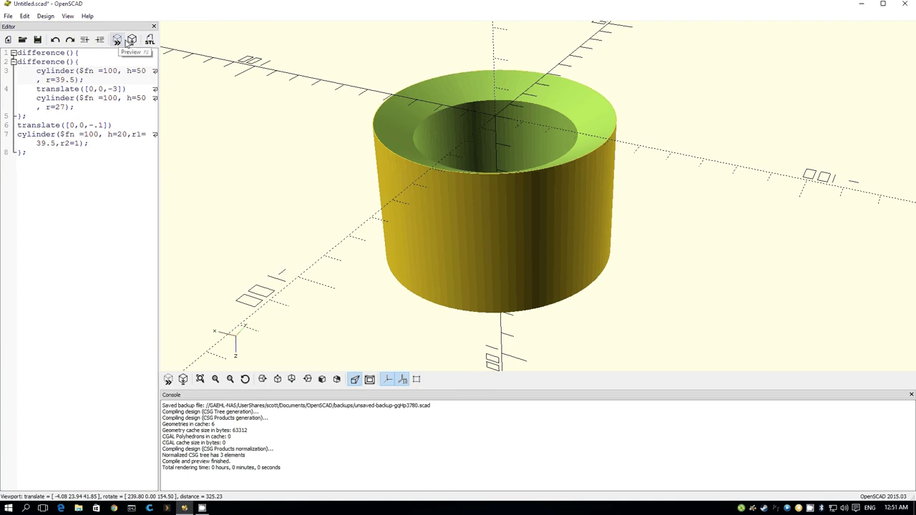
left_click(132, 41)
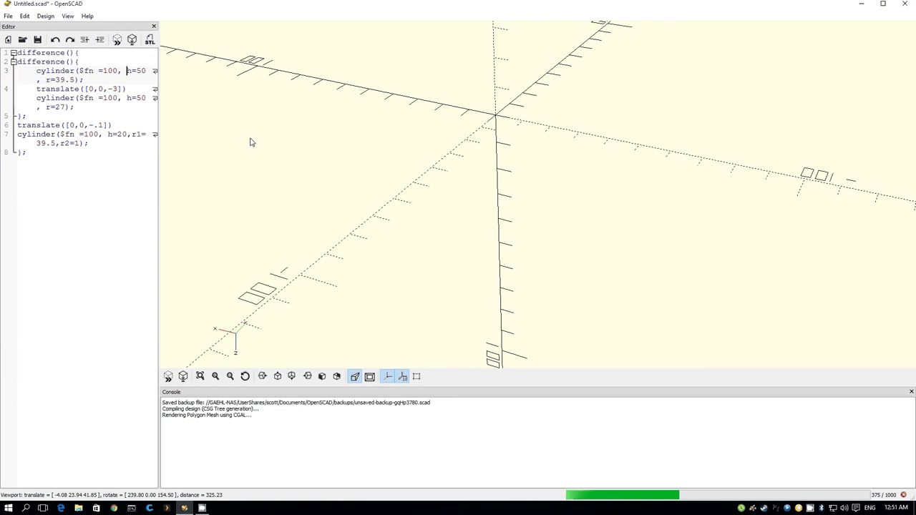
right_click_drag(286, 131, 270, 121)
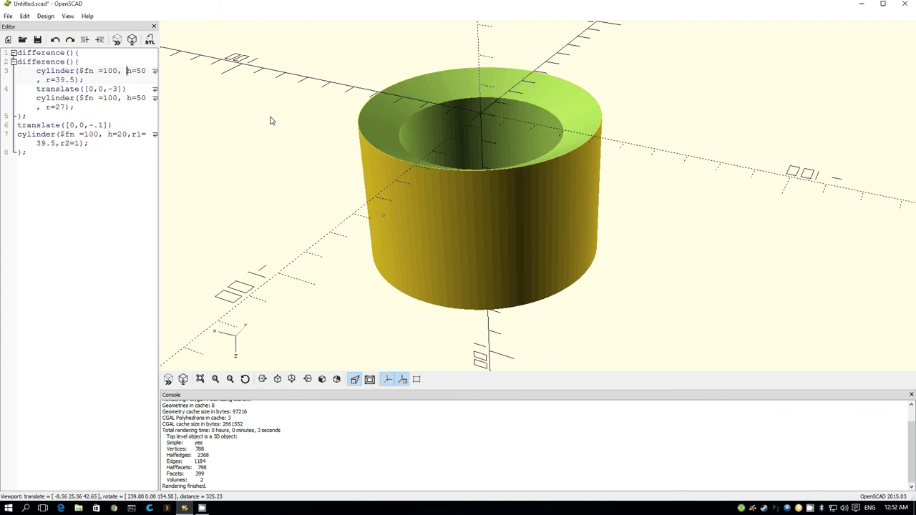
Export the rendered model as an STL file named Redbull and try to save it in the OpenSCAD program folder.
left_click(8, 16)
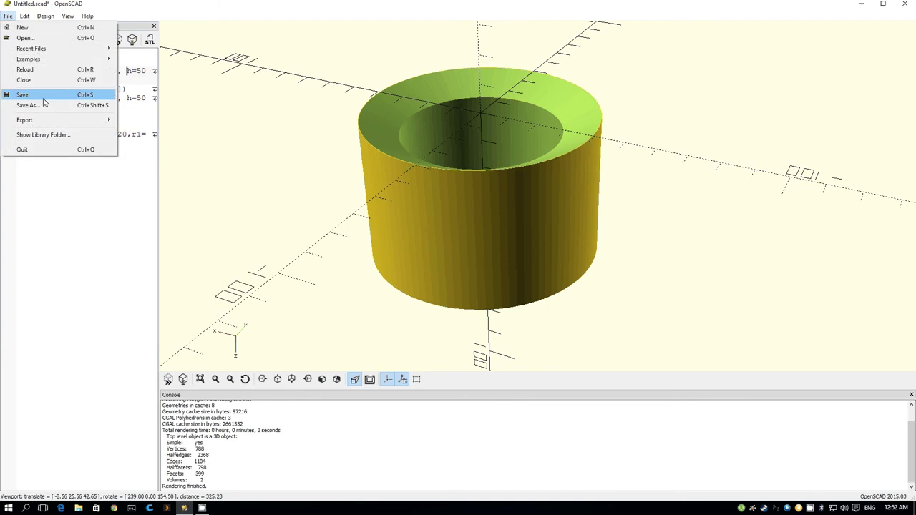
mouse_move(43, 119)
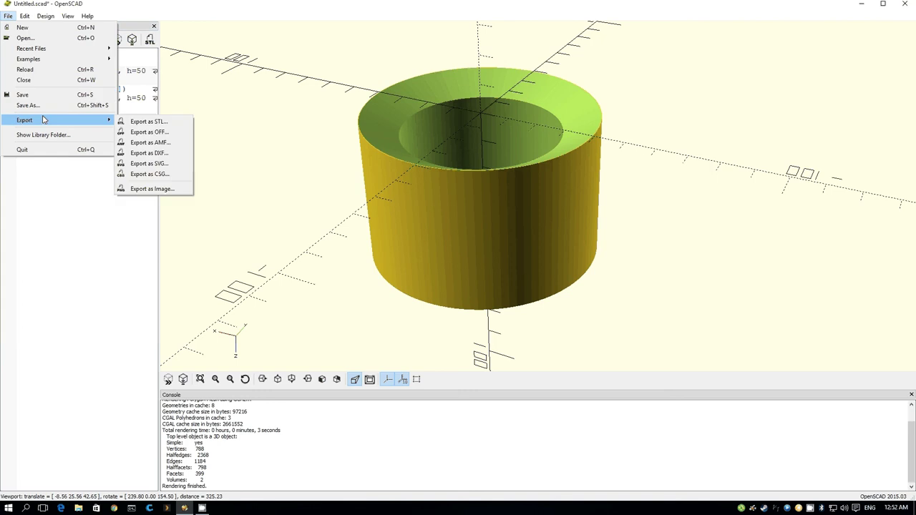
left_click(148, 121)
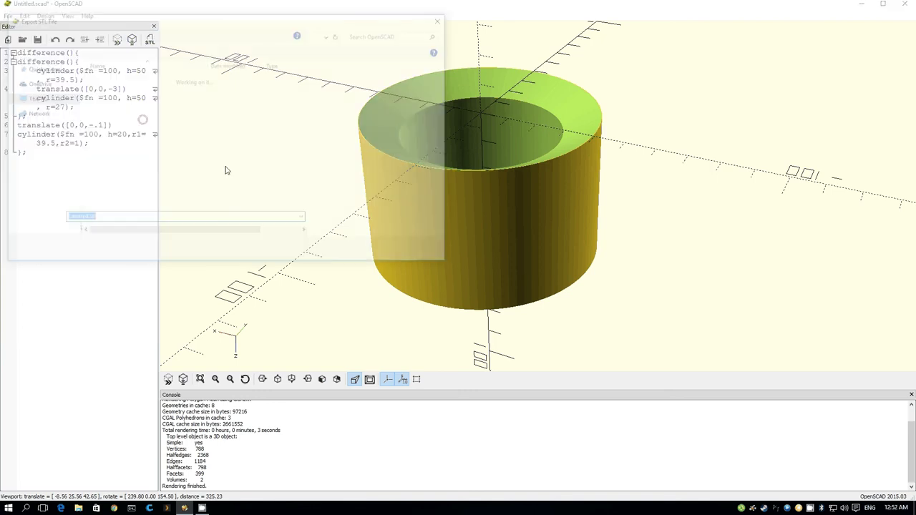
left_click(86, 219)
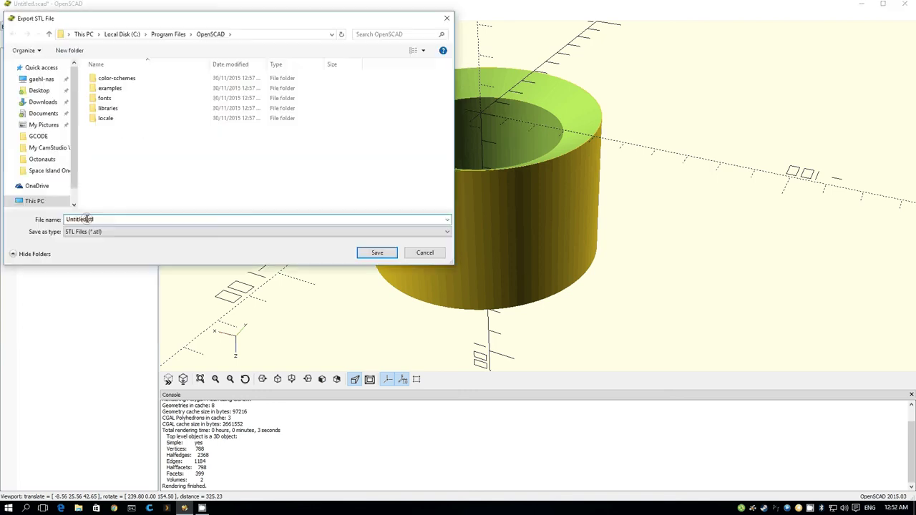
left_click(67, 220)
left_click_drag(67, 220, 86, 219)
type("Red")
type("bull")
key("Return")
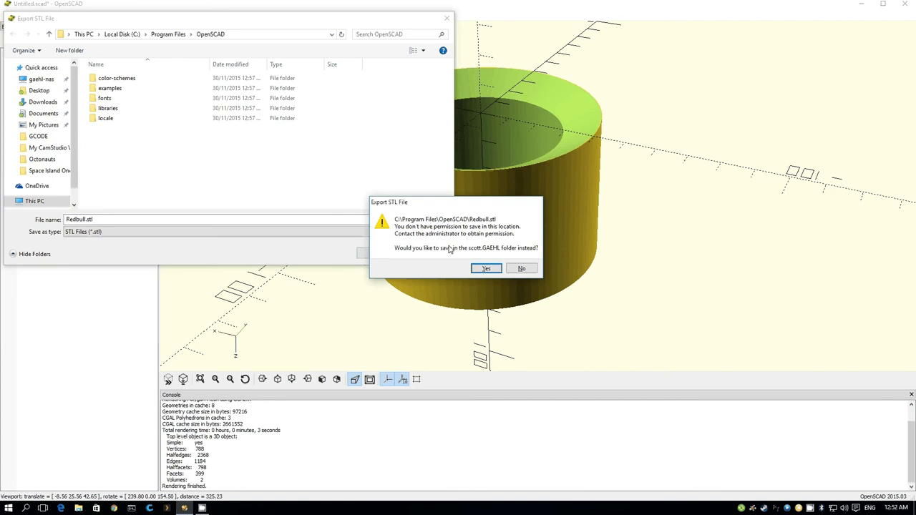
Decline the suggested alternative folder and save Redbull.stl to the Desktop.
left_click(521, 269)
left_click(42, 91)
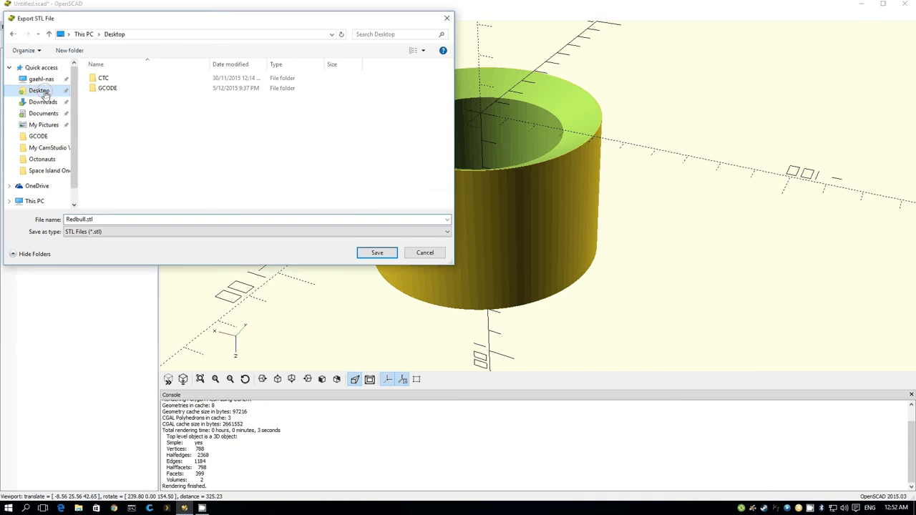
left_click(377, 254)
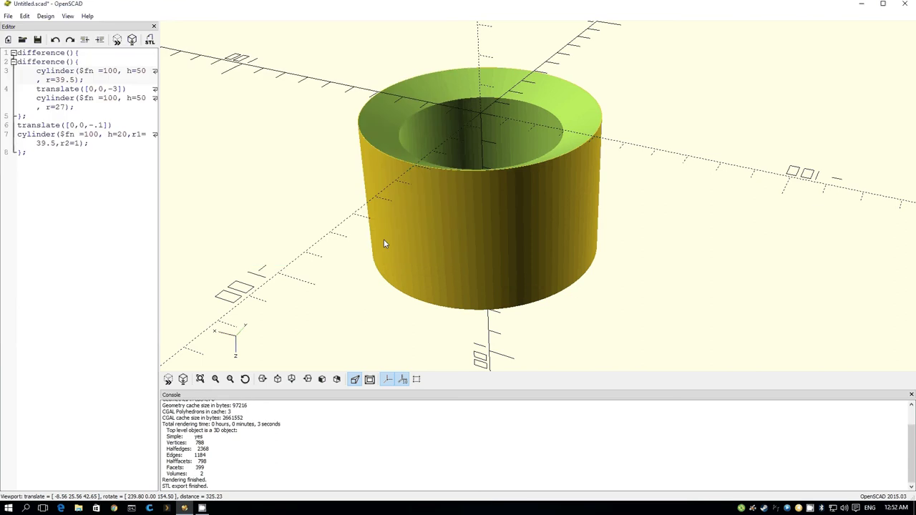
Minimize OpenSCAD and load Redbull.stl from the desktop into Cura.
left_click(863, 6)
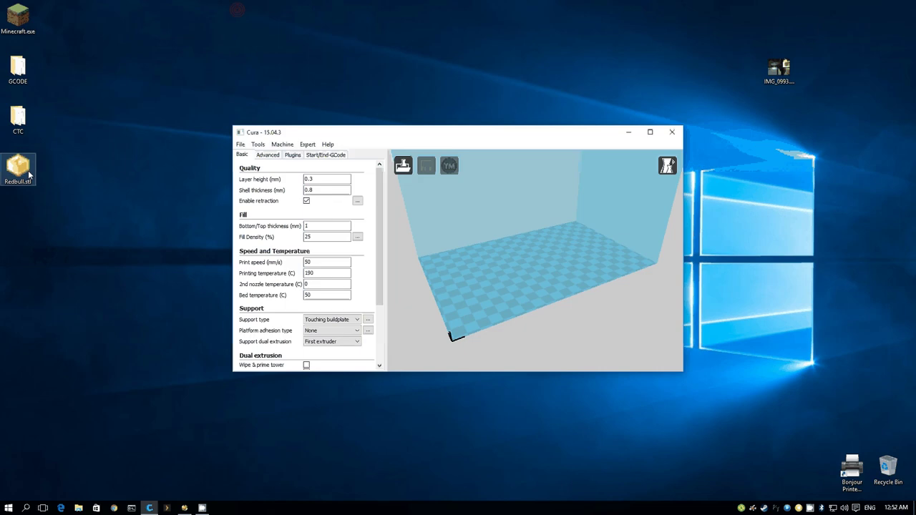
left_click_drag(30, 175, 520, 271)
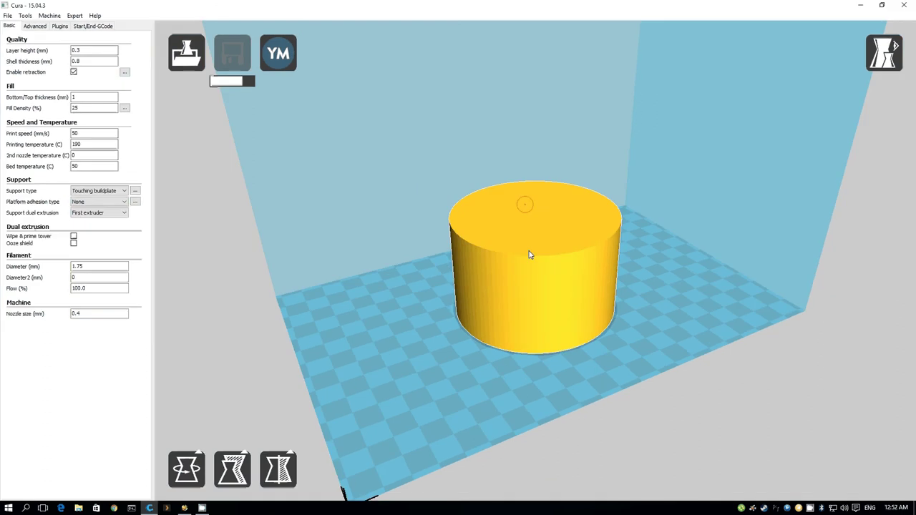
Rotate the loaded model 180 degrees so its conical opening faces up, deselect it and inspect the bore from above.
left_click(529, 255)
left_click_drag(459, 153, 599, 365)
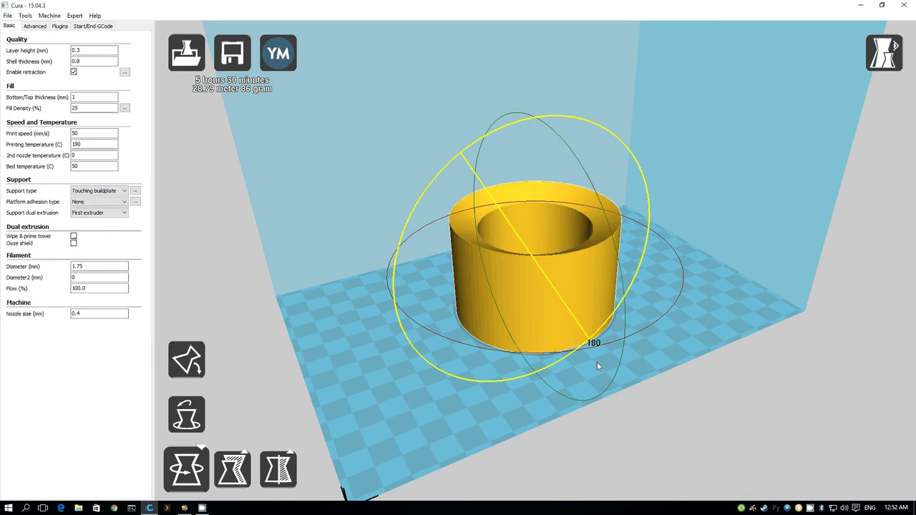
left_click(743, 283)
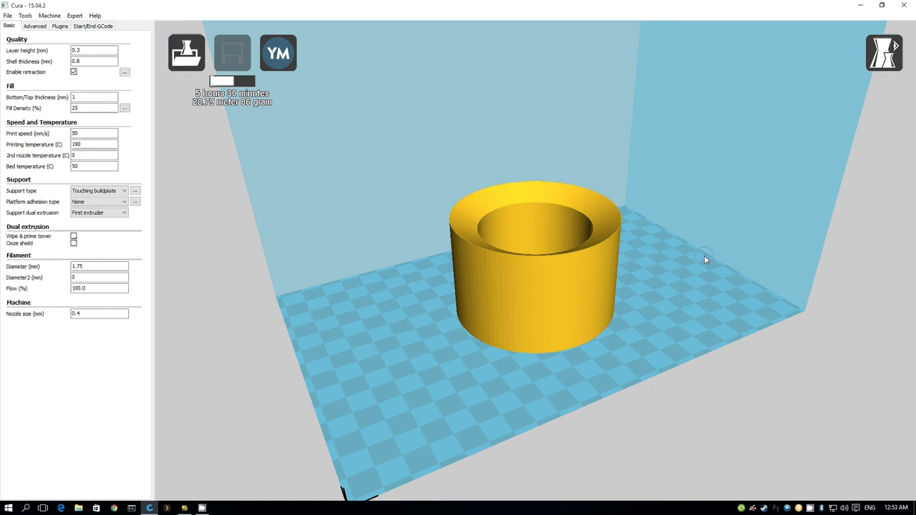
right_click_drag(705, 259, 703, 285)
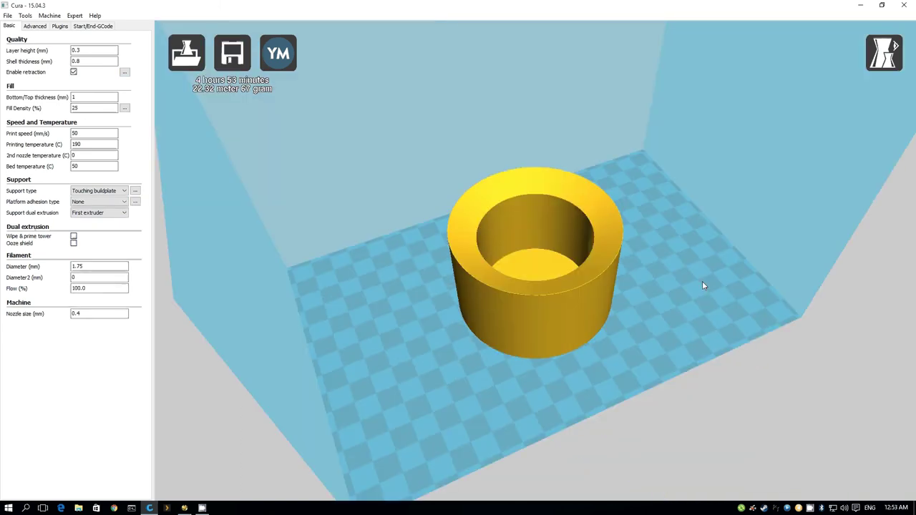